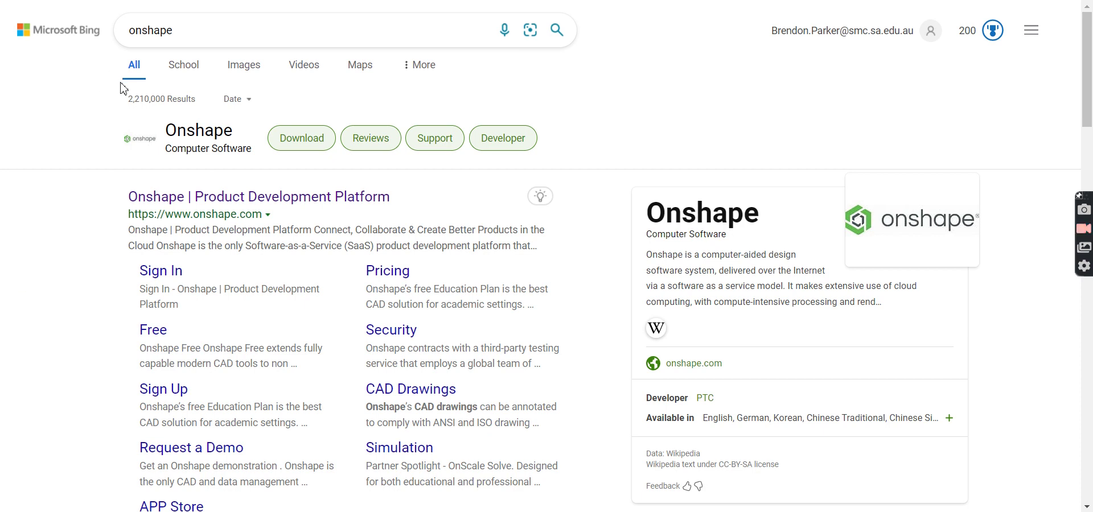
# Open the Onshape website from the search results and review the sign-up form for an Education account.
pyautogui.click(158, 17)
pyautogui.click(222, 200)
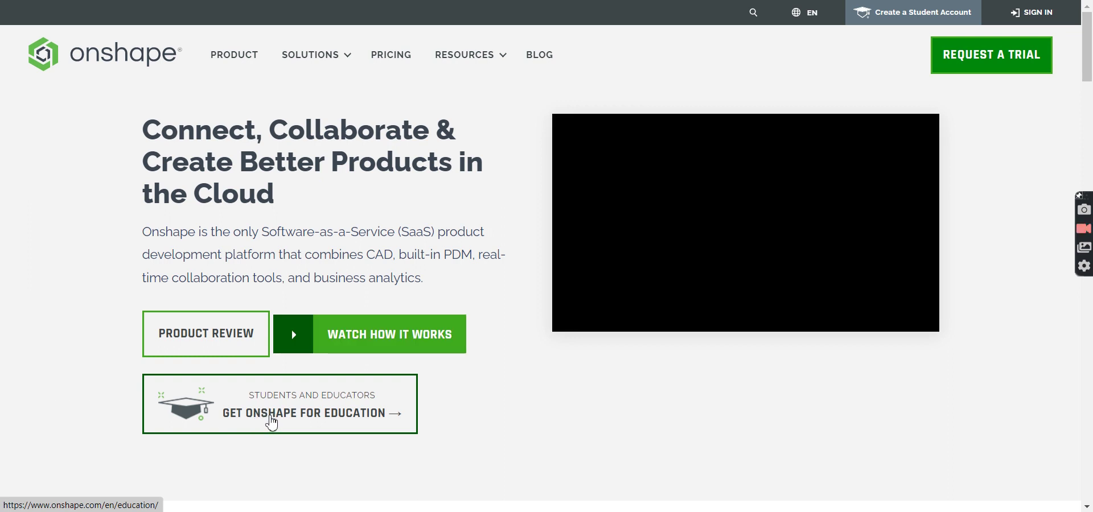
pyautogui.click(277, 415)
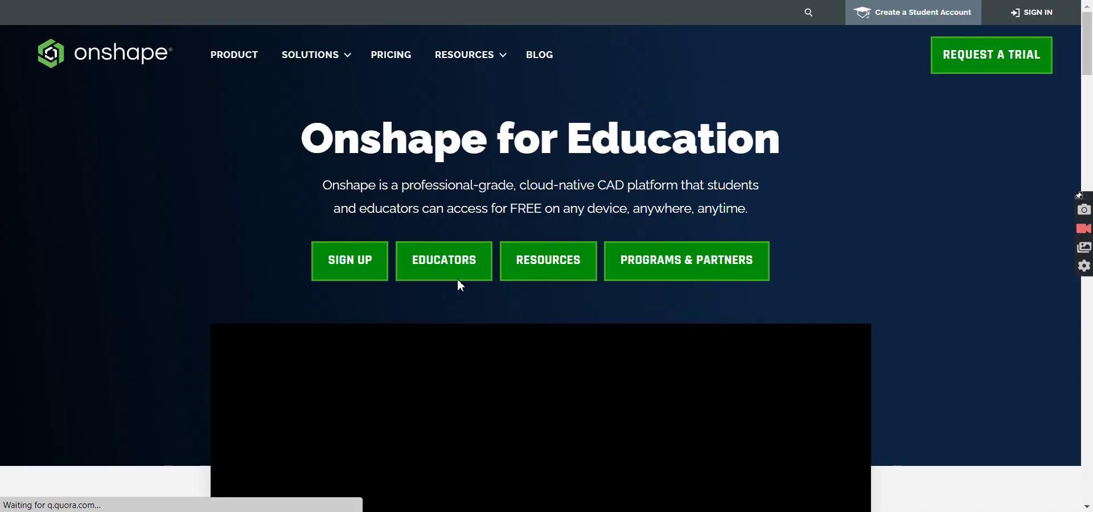
pyautogui.click(350, 278)
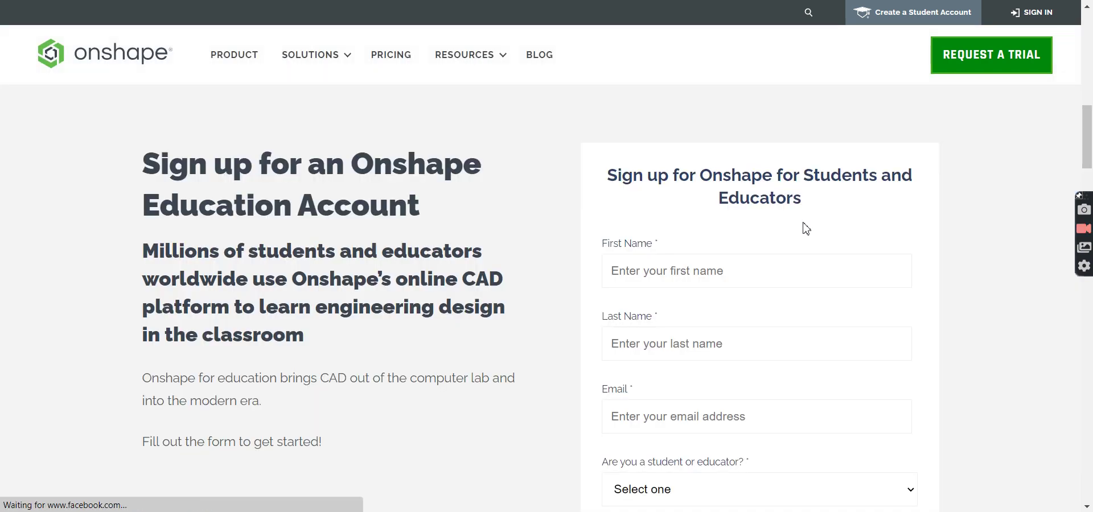
pyautogui.scroll(-3, 803, 228)
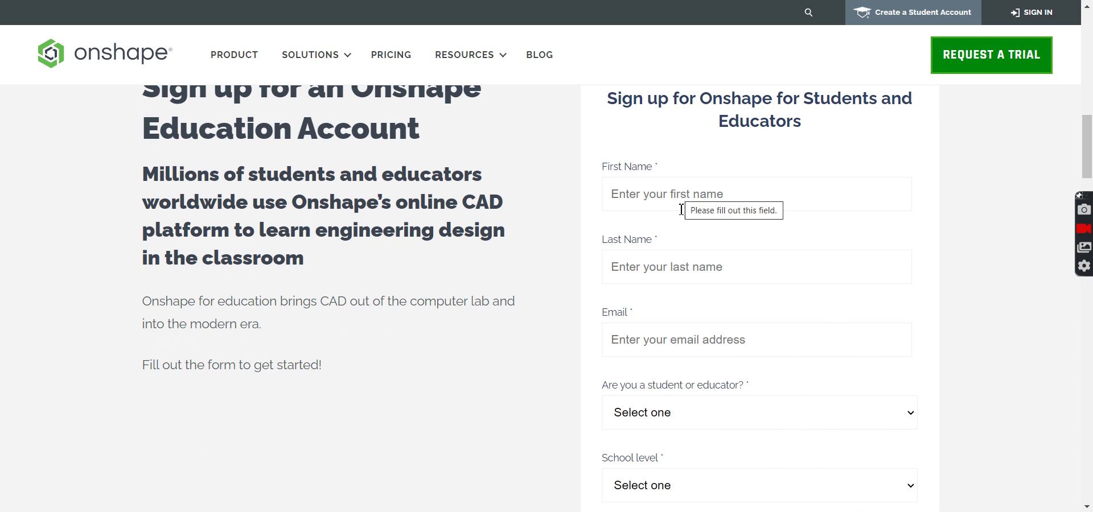
pyautogui.scroll(-4, 678, 211)
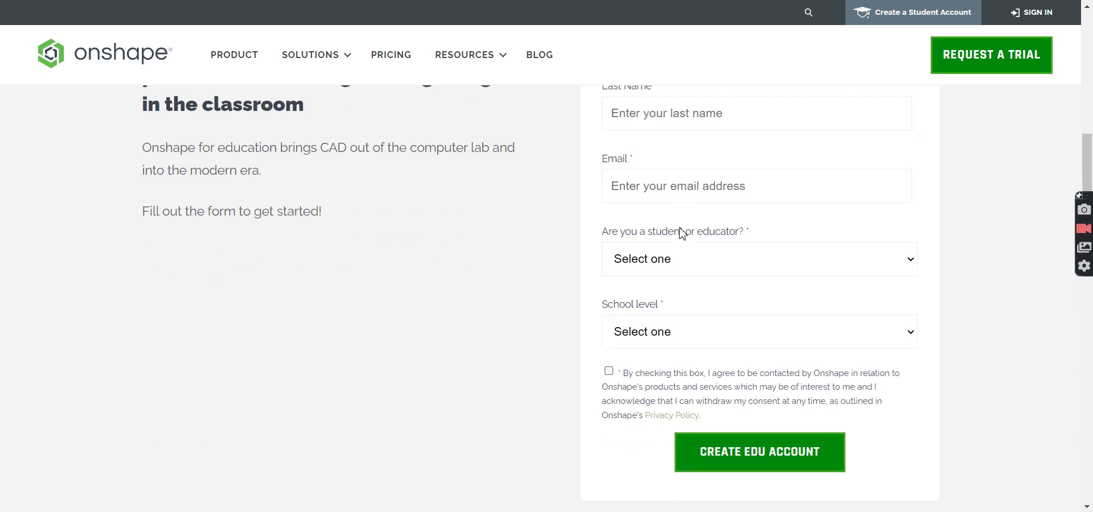
pyautogui.click(693, 376)
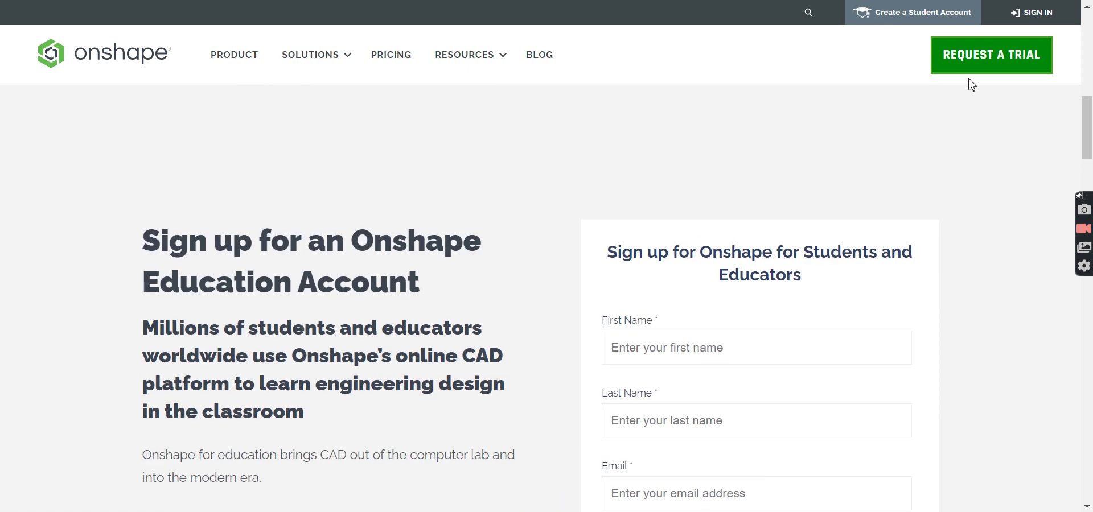
# Sign in to the existing Onshape account with the saved credentials.
pyautogui.click(1031, 12)
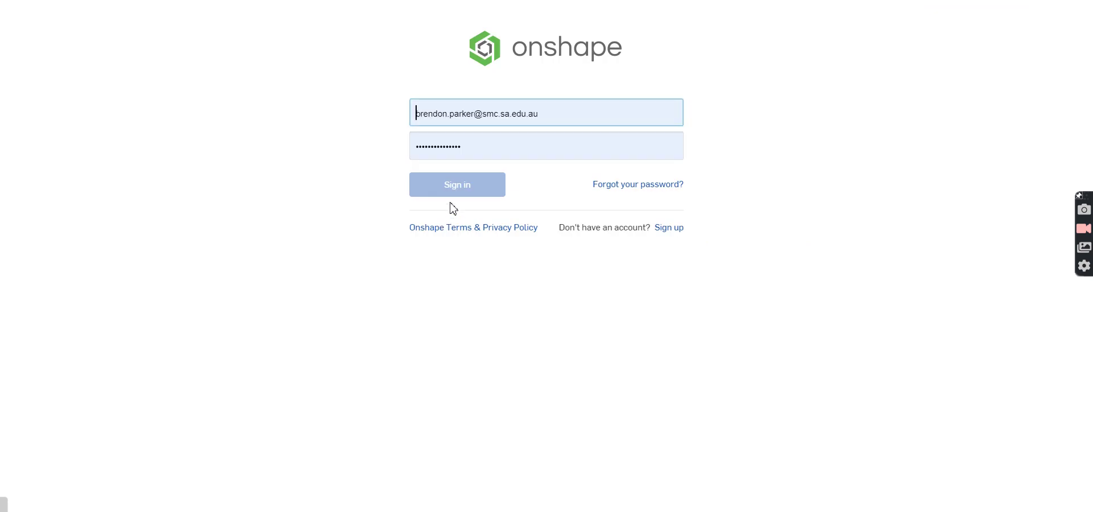
pyautogui.click(459, 183)
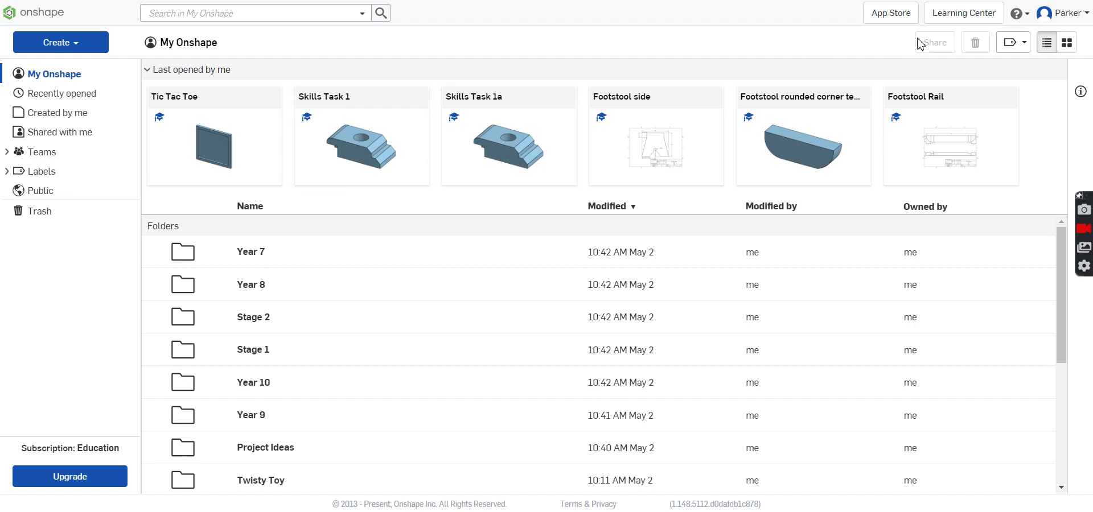
# Look through the courses and training offered in the Learning Center, and return to the documents page.
pyautogui.click(972, 21)
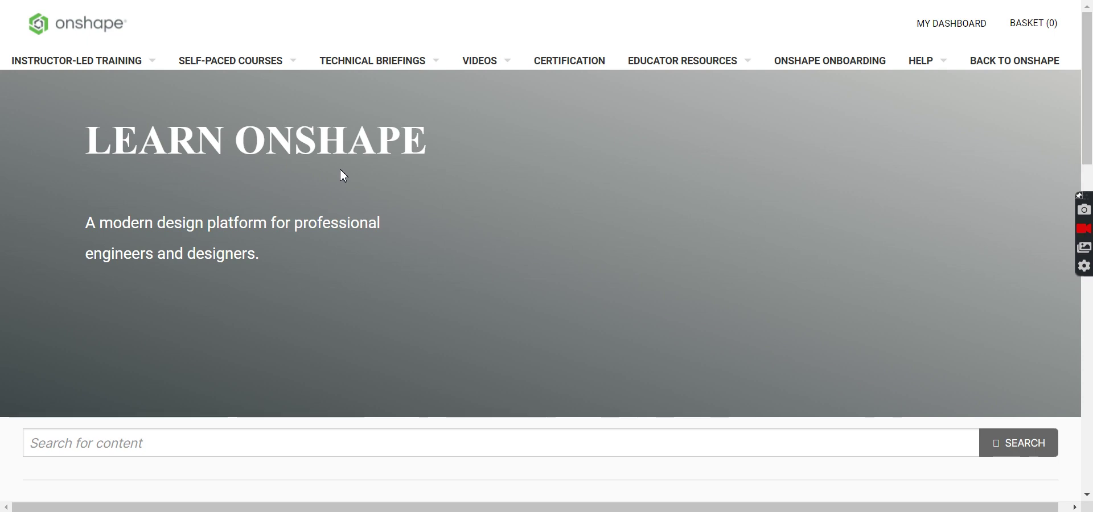
pyautogui.scroll(-10, 325, 190)
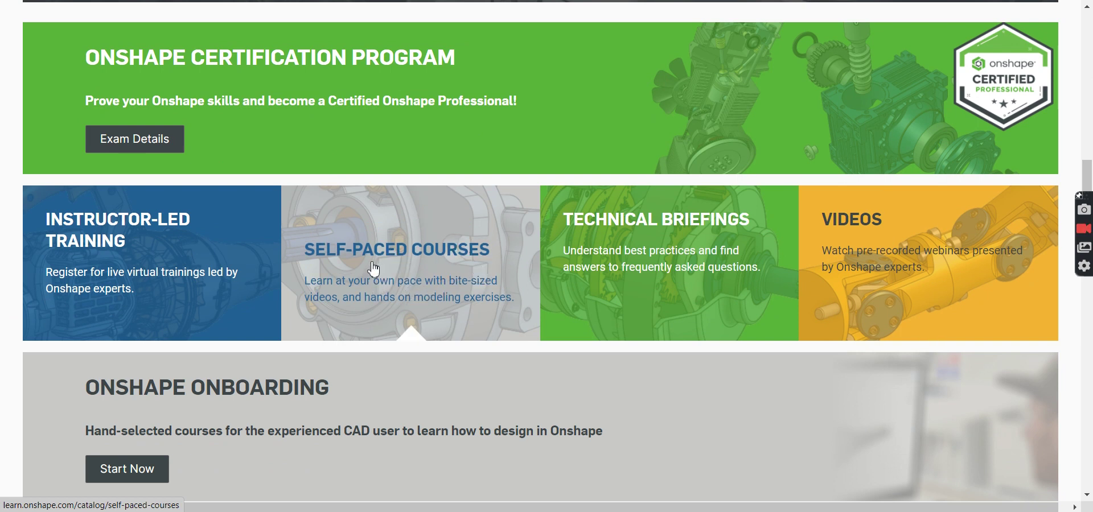
pyautogui.hotkey('alt', 'Left')
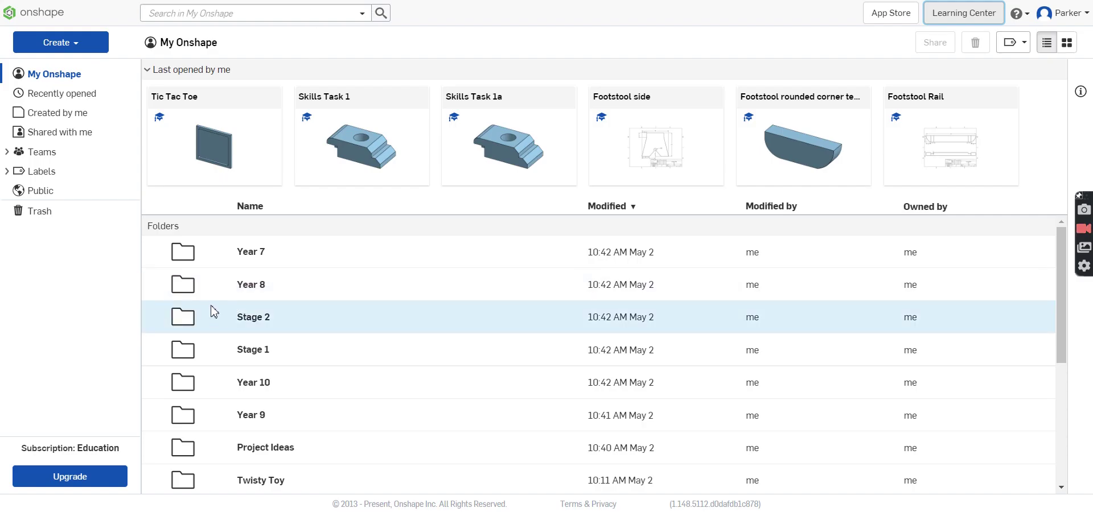
# Create a new document named Test.
pyautogui.click(103, 51)
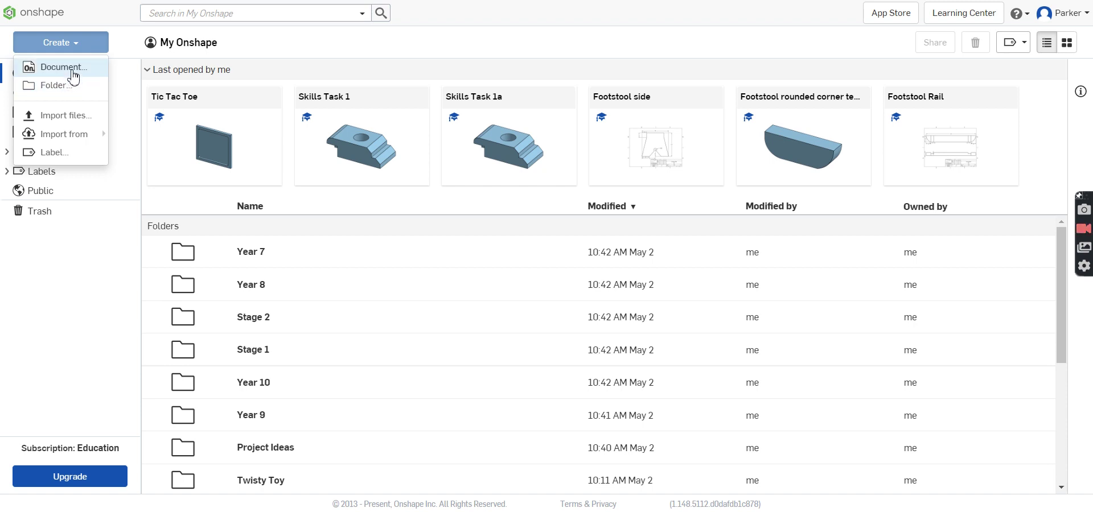
pyautogui.click(73, 74)
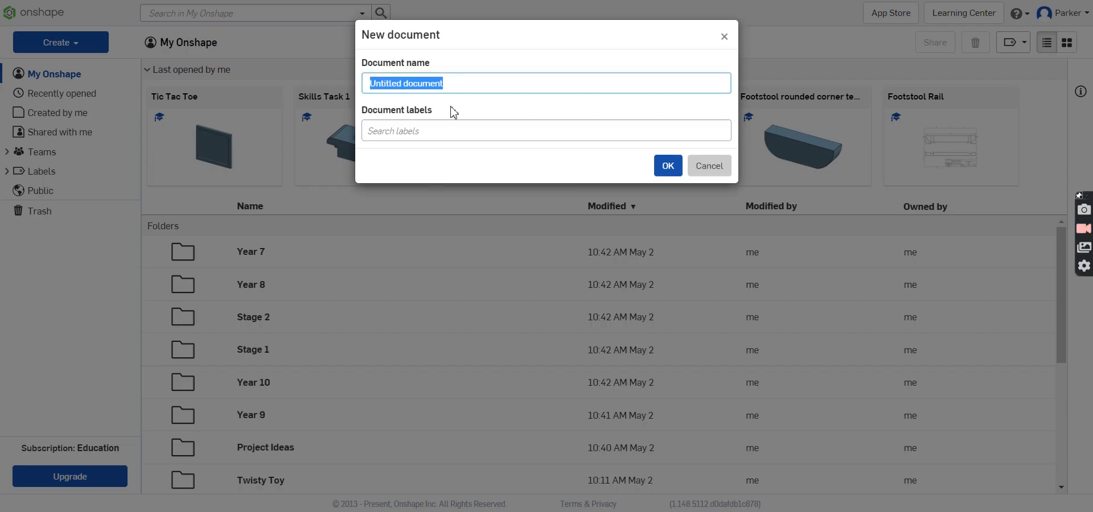
pyautogui.write('Test')
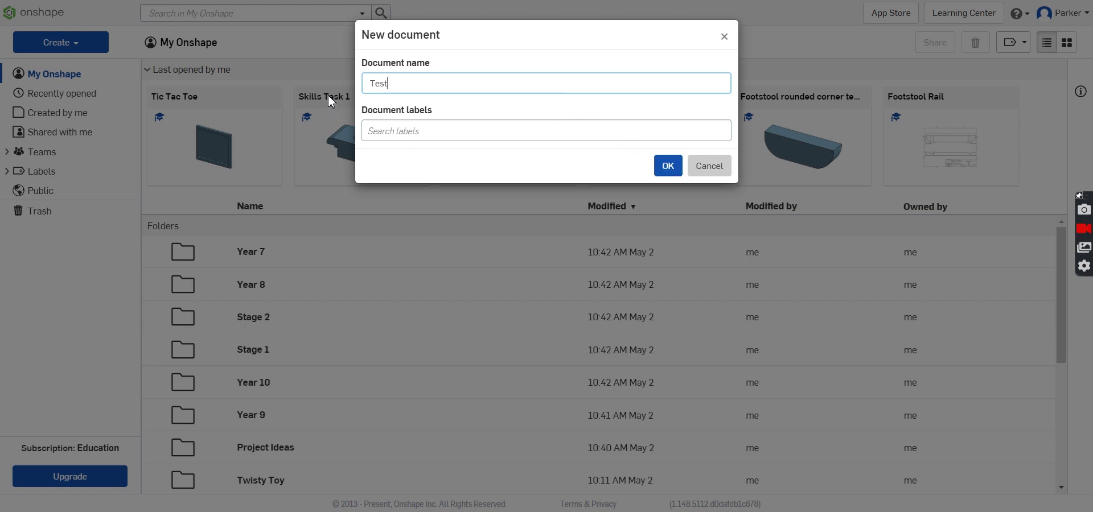
pyautogui.click(666, 172)
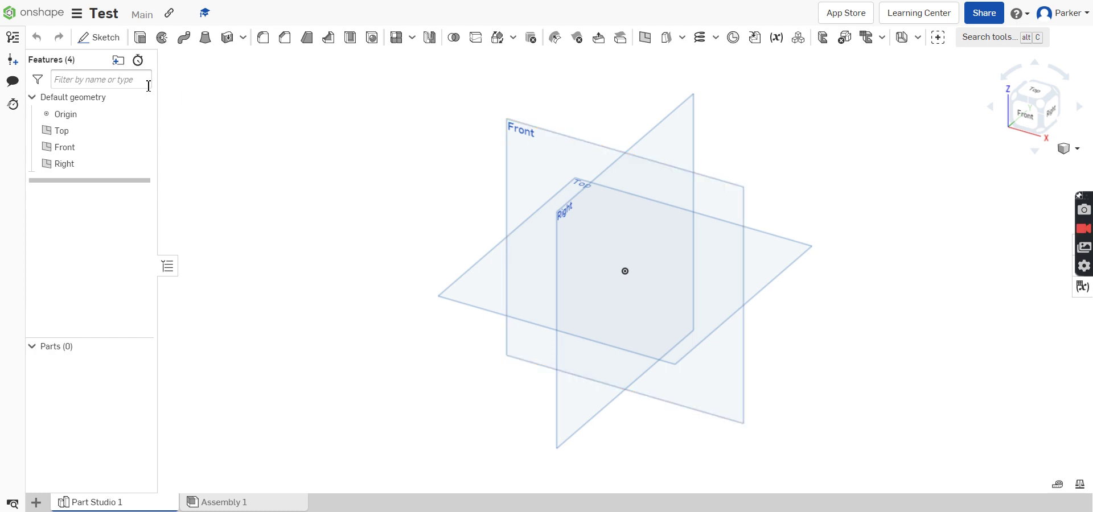
# Start a sketch on the Front plane and view that plane straight on.
pyautogui.click(103, 46)
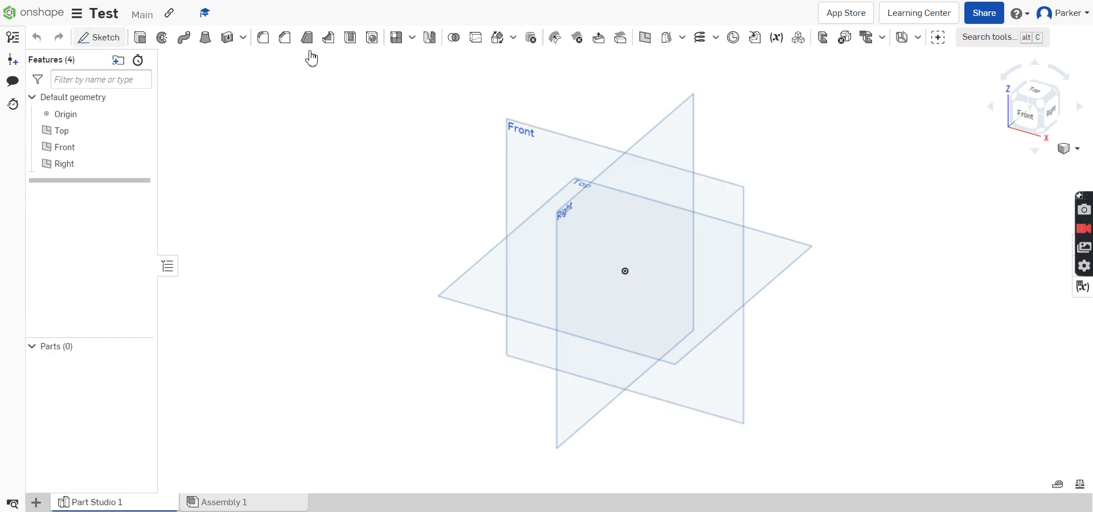
pyautogui.click(530, 153)
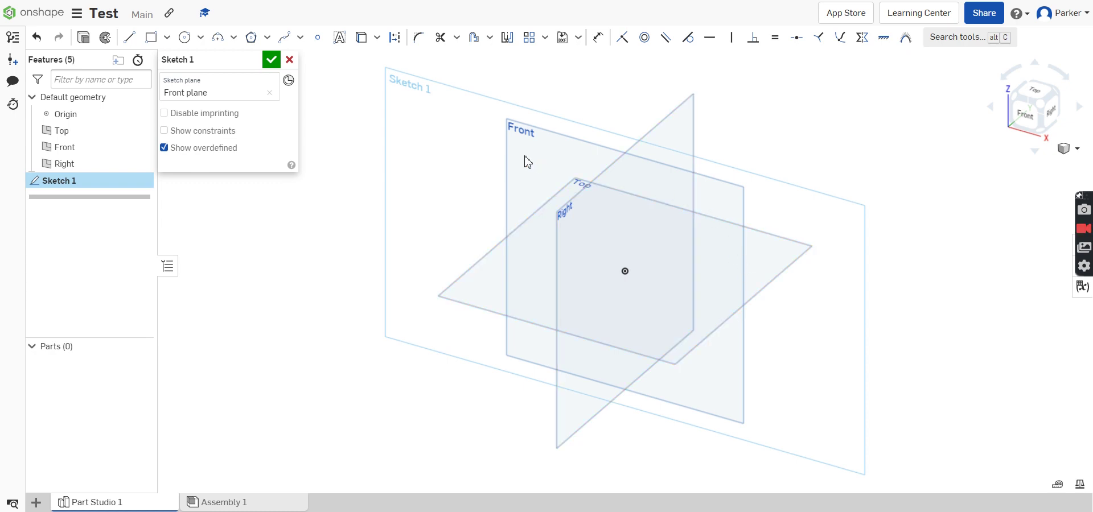
pyautogui.click(1023, 111)
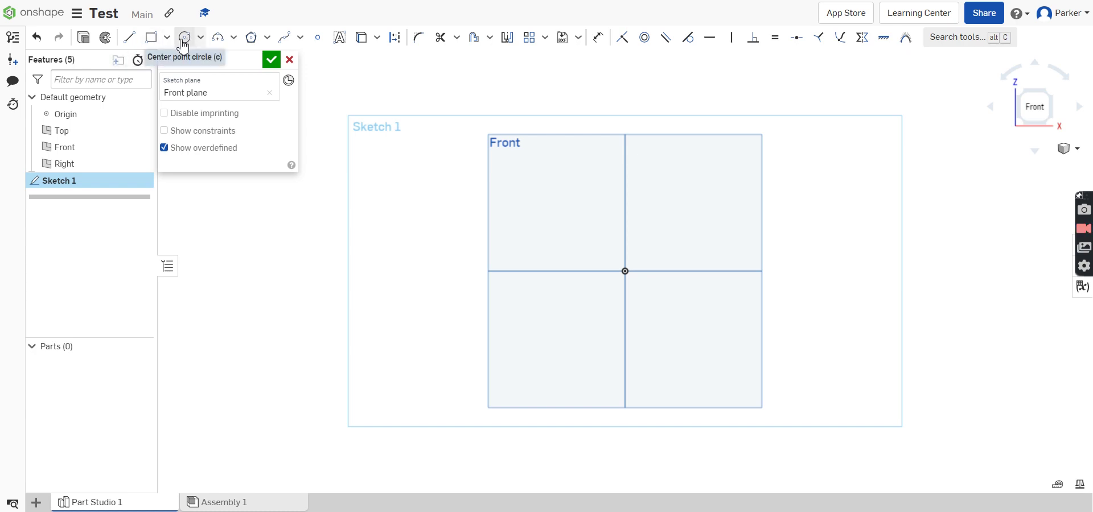
# Sketch a closed trapezoid with the Line tool, starting at the origin, with a horizontal base about 124 mm long.
pyautogui.click(132, 40)
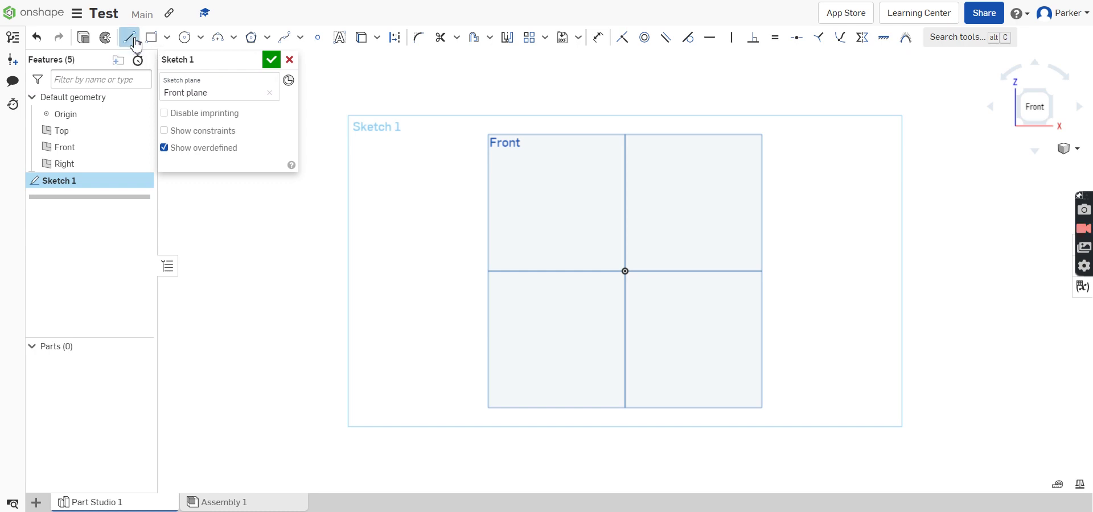
pyautogui.press('Escape')
pyautogui.press('l')
pyautogui.press('Escape')
pyautogui.press('l')
pyautogui.click(629, 275)
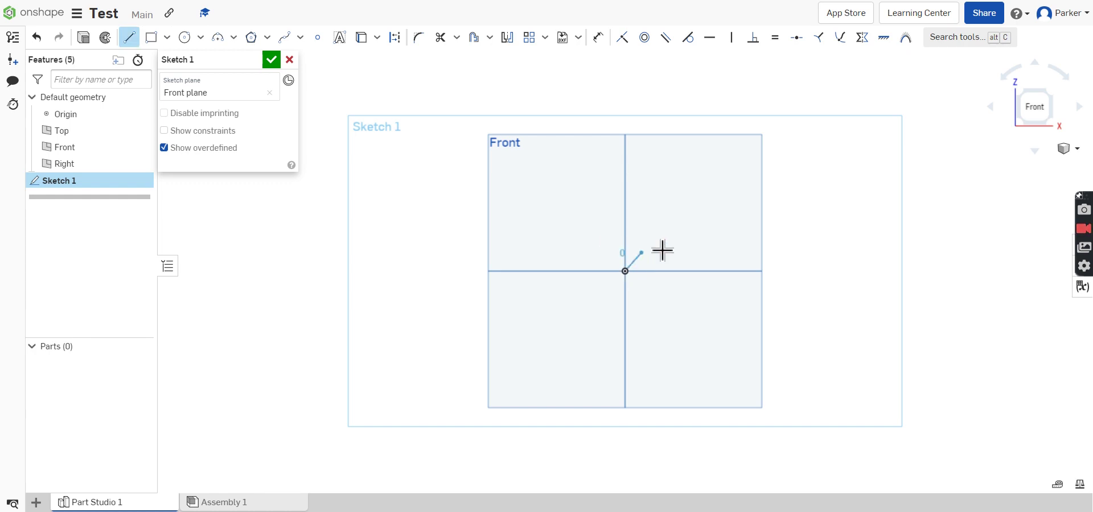
pyautogui.click(695, 204)
pyautogui.click(785, 204)
pyautogui.click(854, 272)
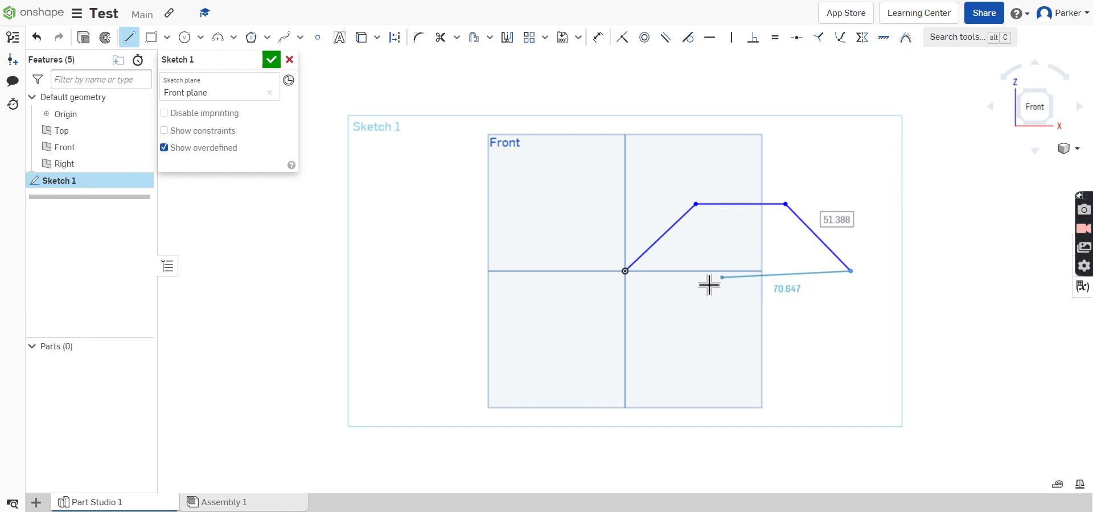
pyautogui.click(631, 275)
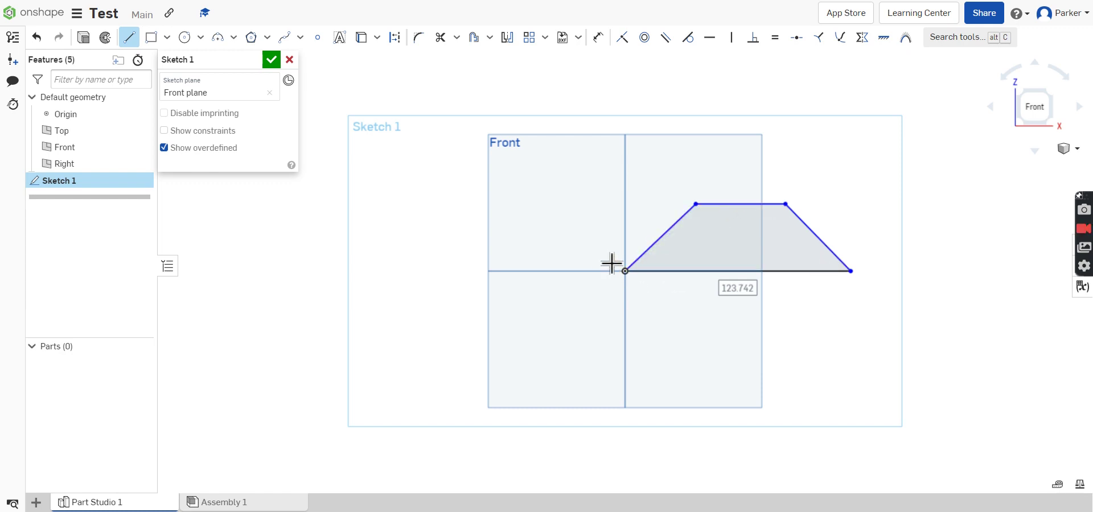
# Draw a corner rectangle from the origin, up and away from the trapezoid, with its height and width set to 50 mm.
pyautogui.click(151, 38)
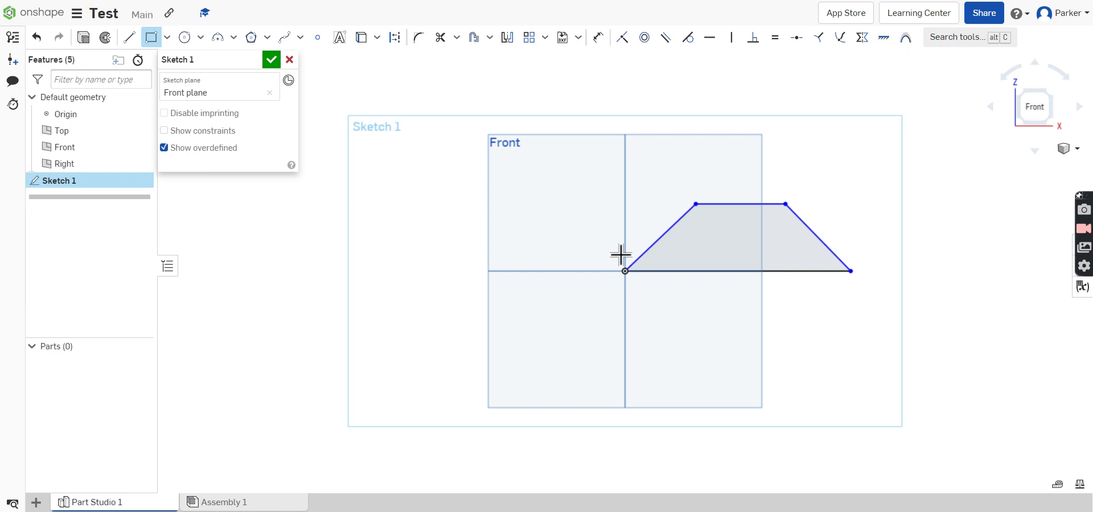
pyautogui.click(630, 276)
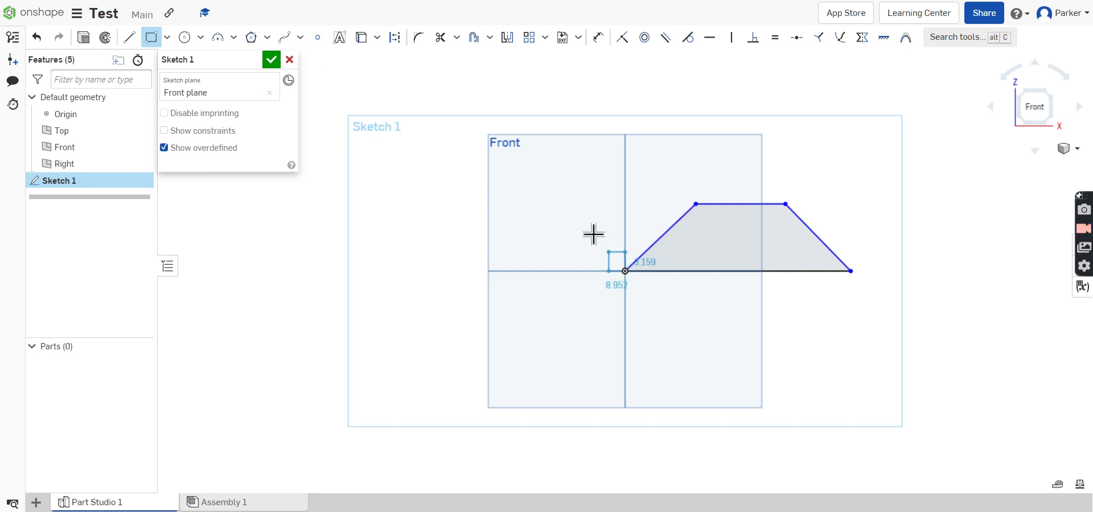
pyautogui.click(529, 196)
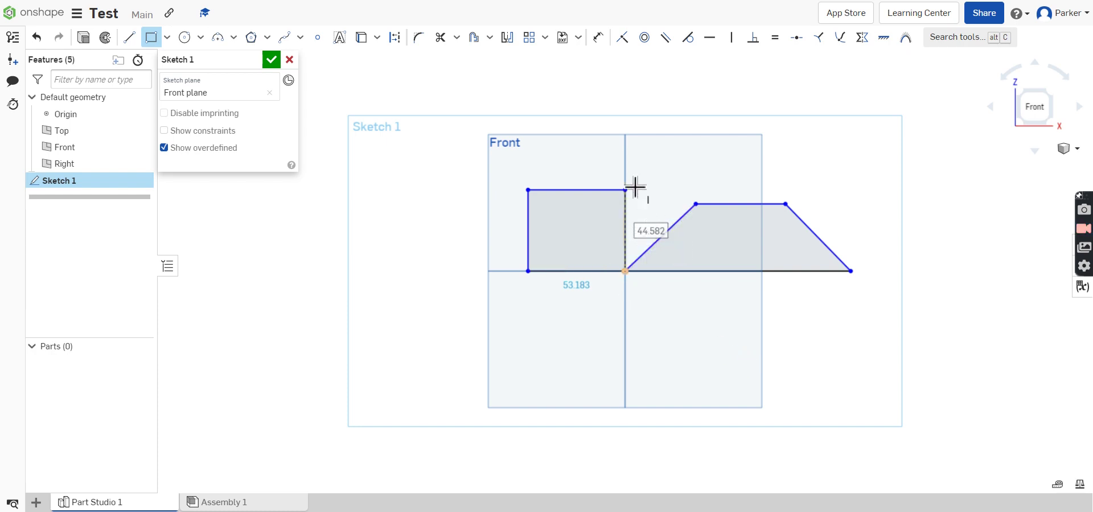
pyautogui.write('50')
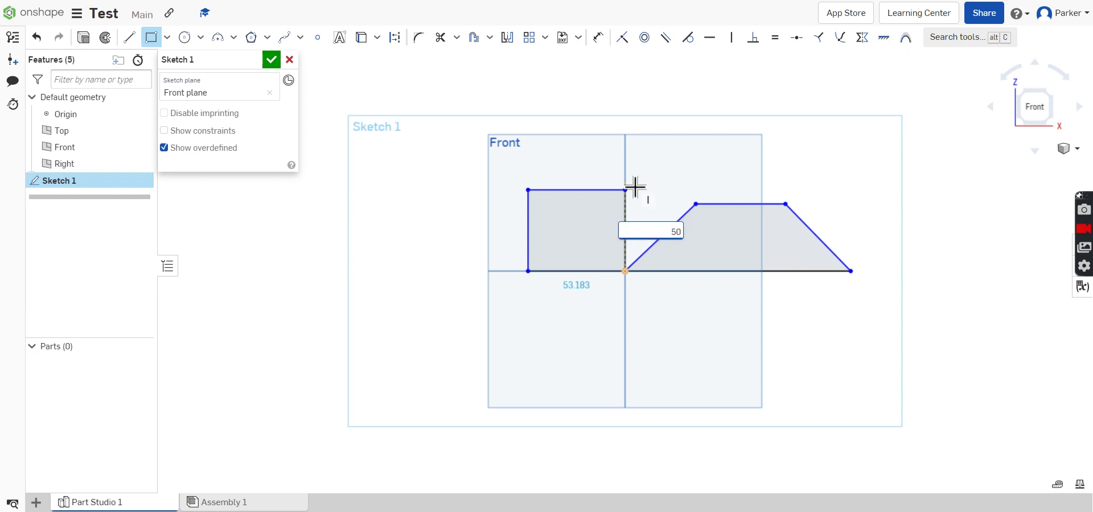
pyautogui.press('Return')
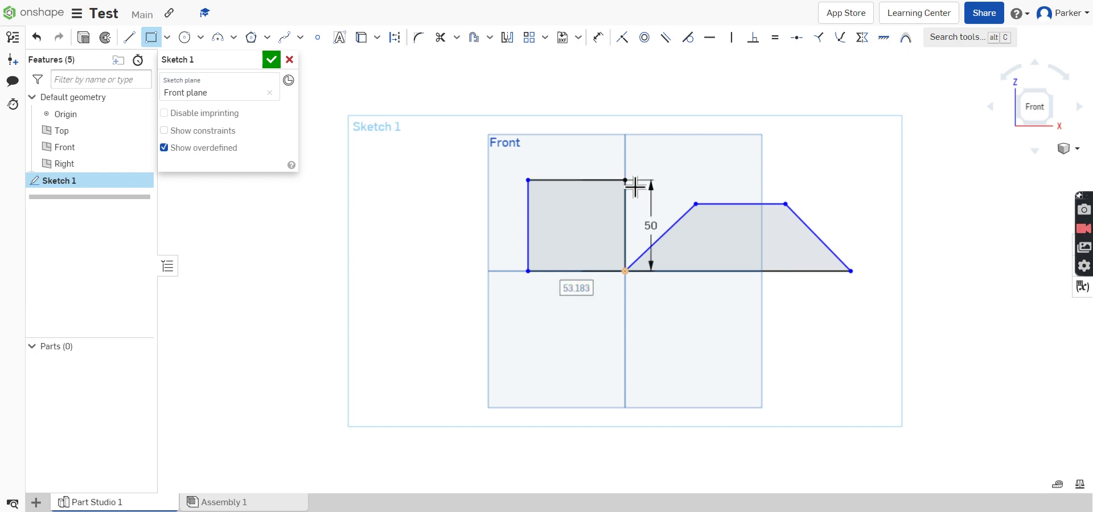
pyautogui.write('50')
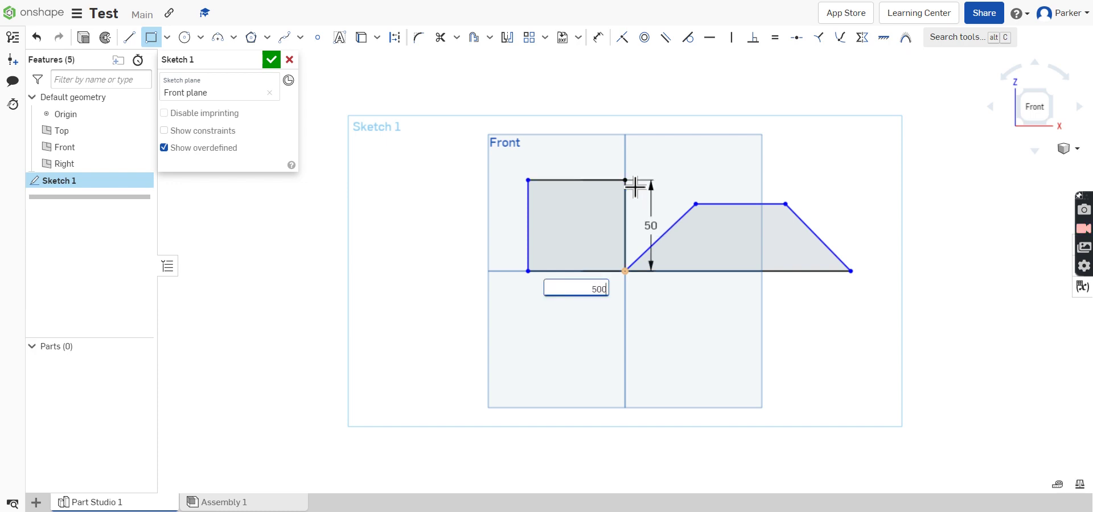
pyautogui.press('Return')
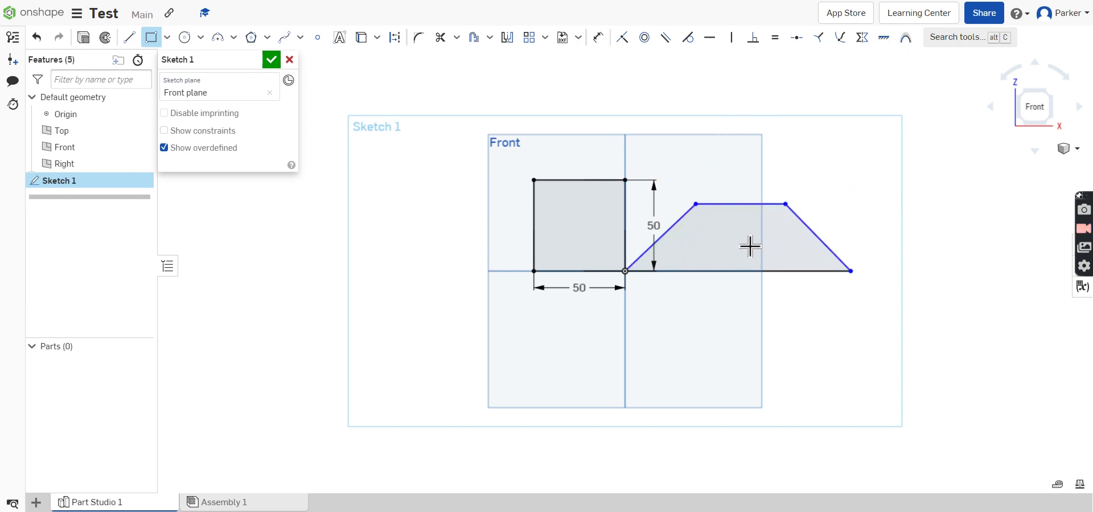
# Set the workspace's default length unit to Millimeter.
pyautogui.click(77, 14)
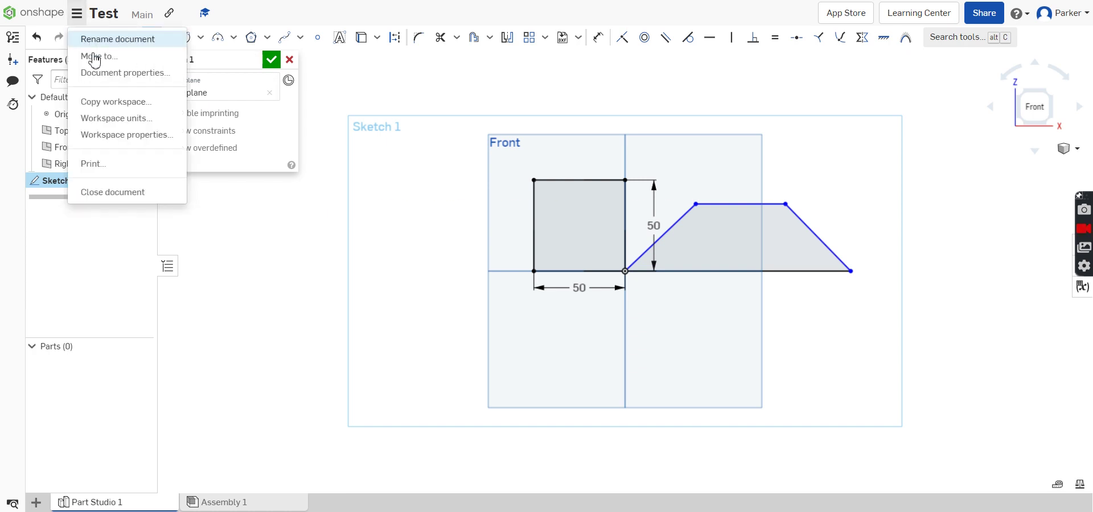
pyautogui.click(121, 121)
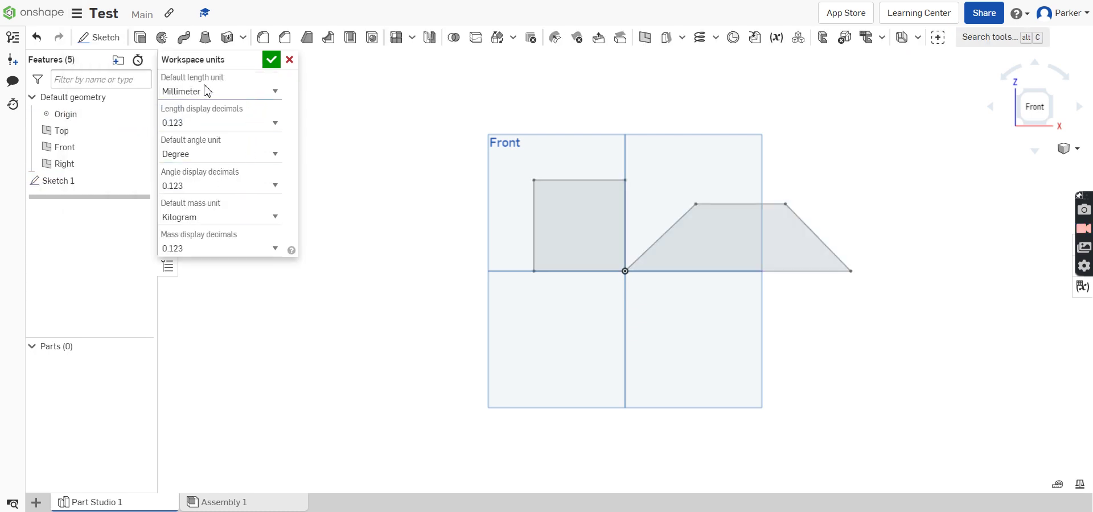
pyautogui.click(266, 100)
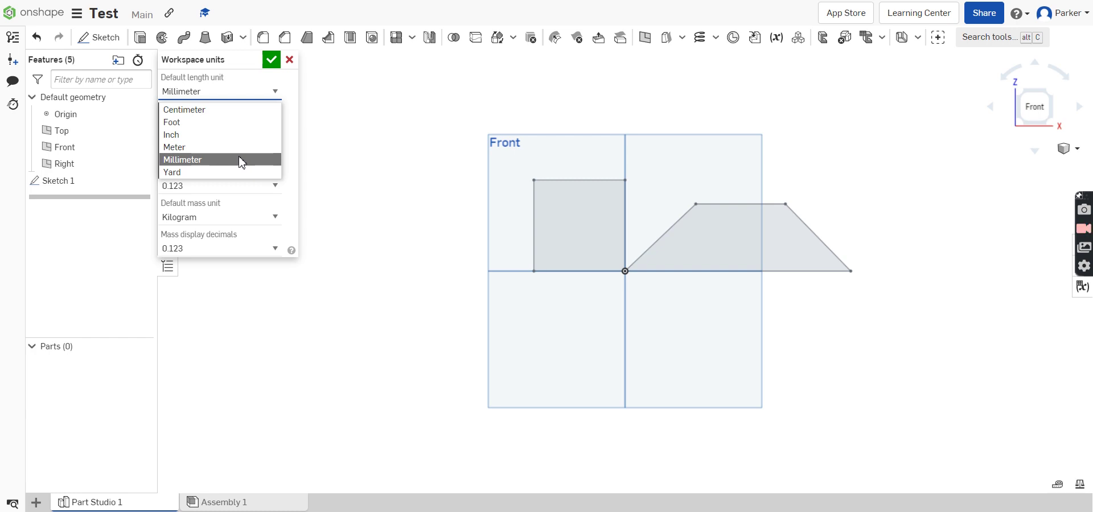
pyautogui.click(195, 160)
pyautogui.click(271, 60)
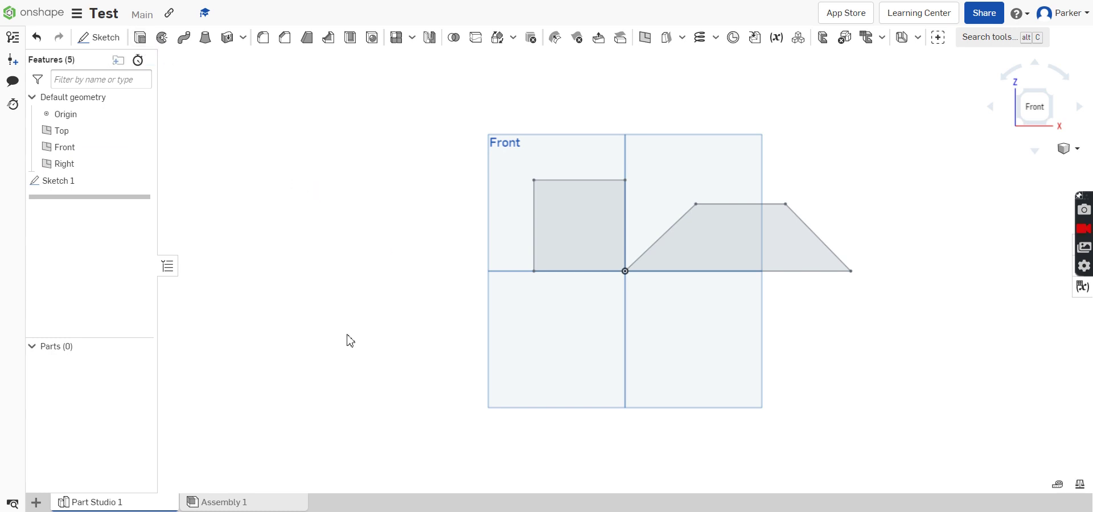
# Extrude the square sketch region as a new solid with a blind depth of 25 mm.
pyautogui.hotkey('shift', 'e')
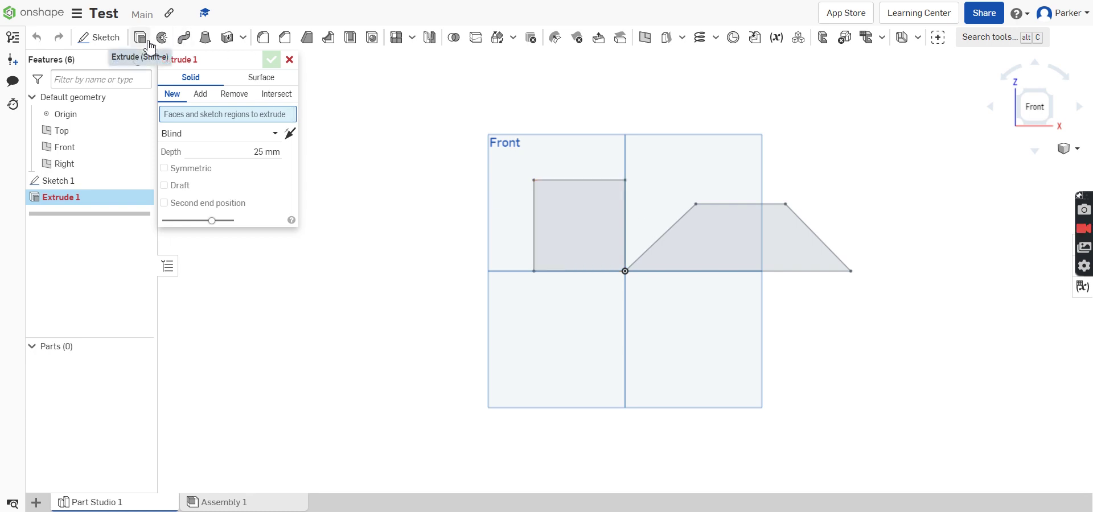
pyautogui.click(578, 238)
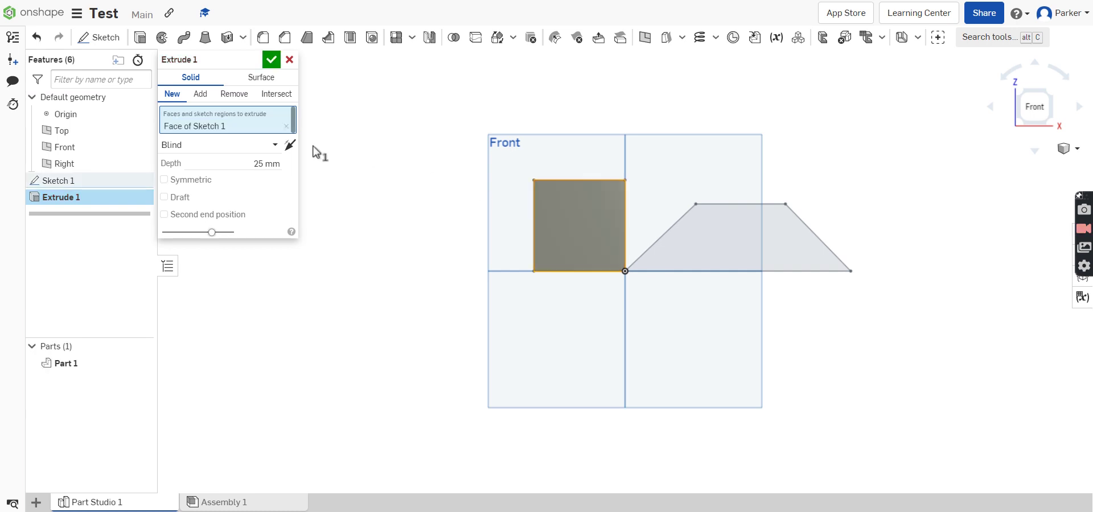
pyautogui.click(266, 164)
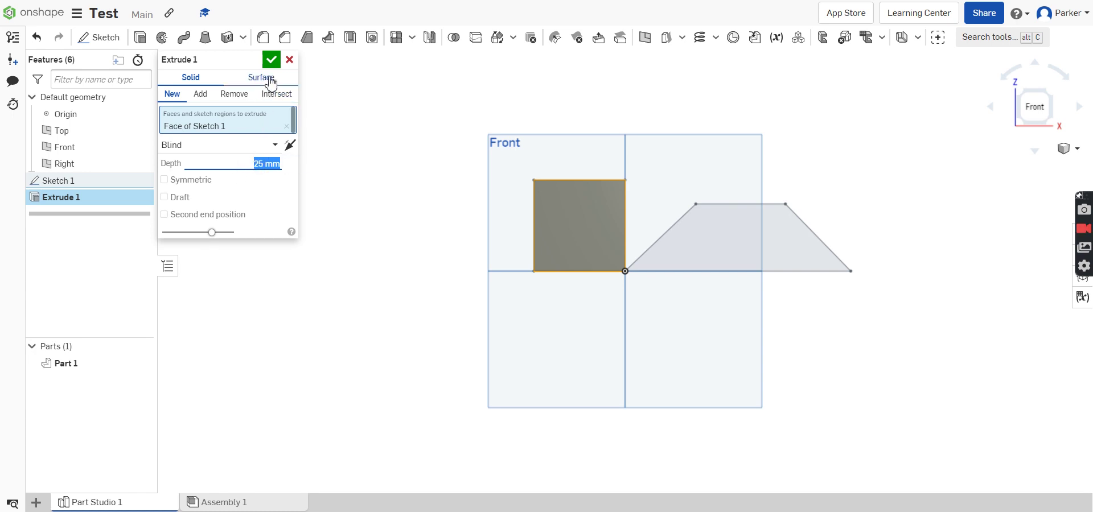
pyautogui.click(272, 59)
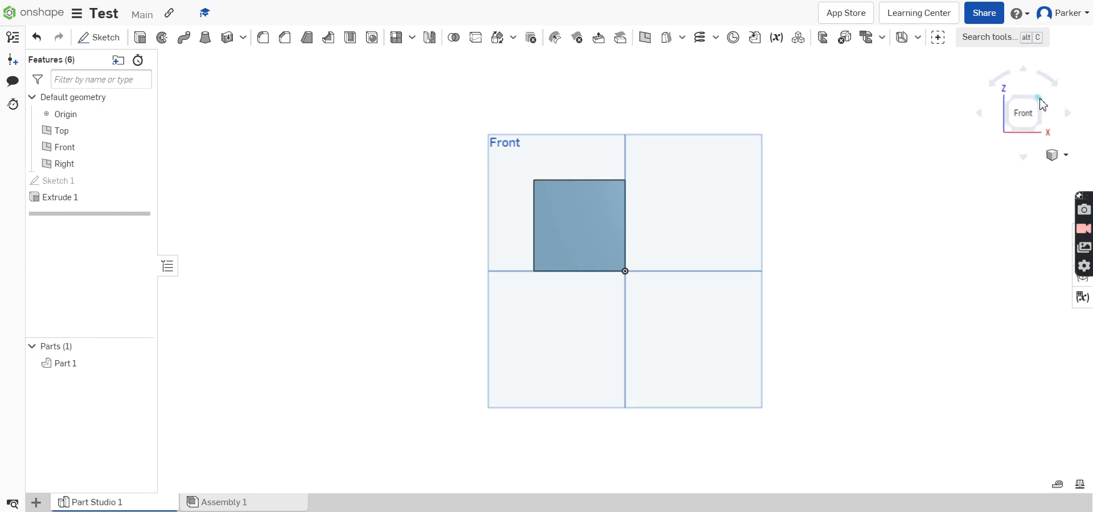
pyautogui.click(1042, 104)
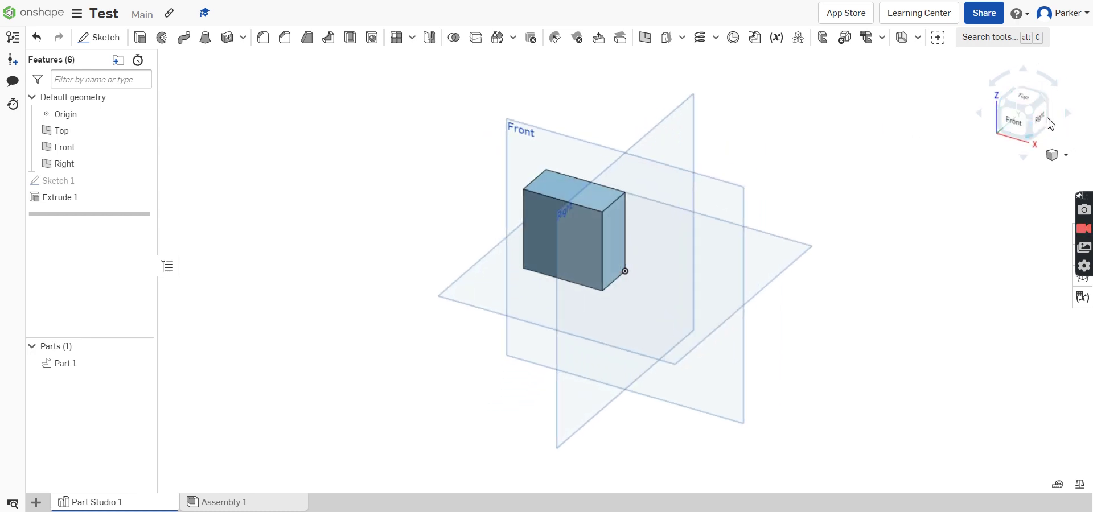
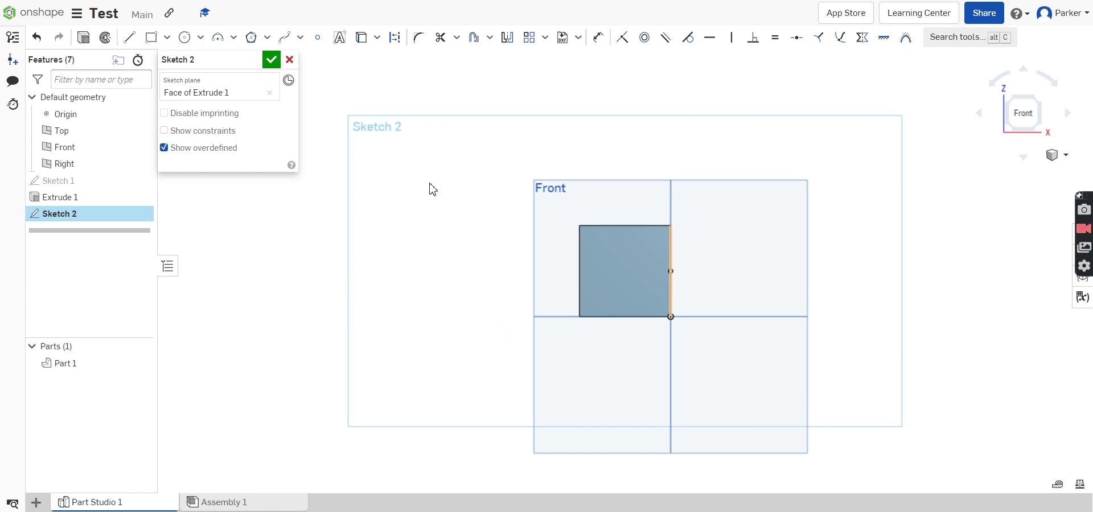
# Sketch a center point circle with a diameter of 20 mm near the middle of the block's front face.
pyautogui.click(187, 39)
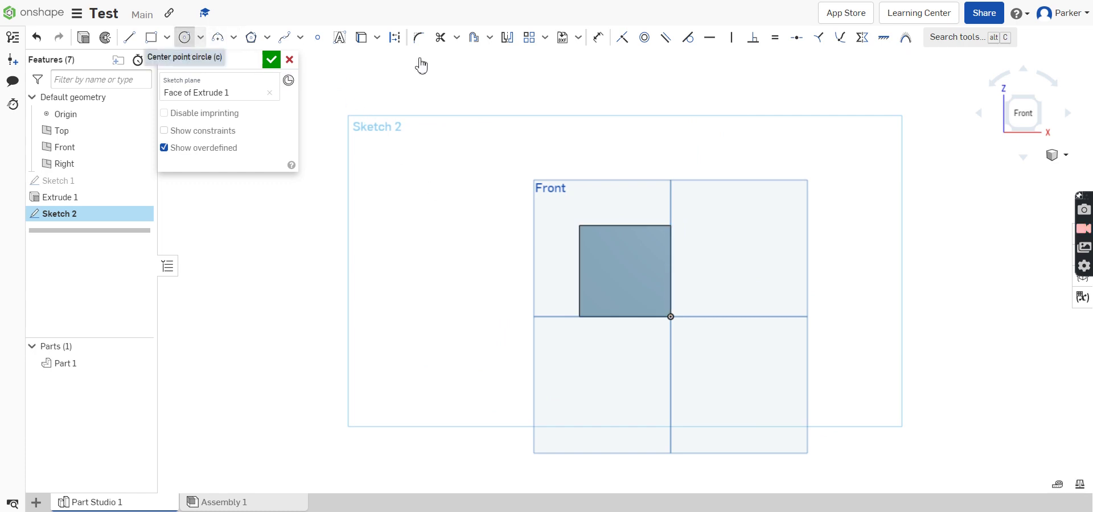
pyautogui.click(633, 281)
pyautogui.write('20')
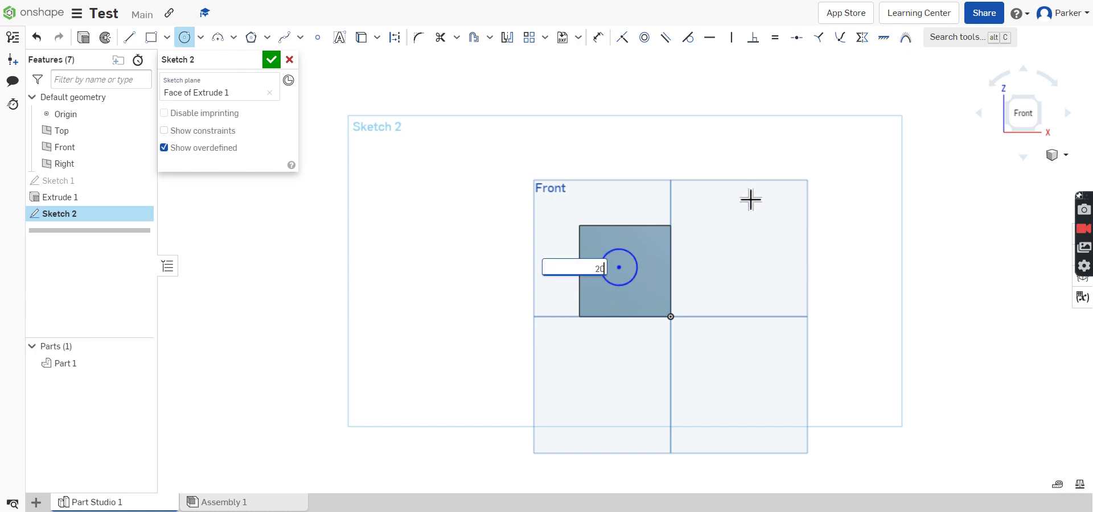
pyautogui.press('Return')
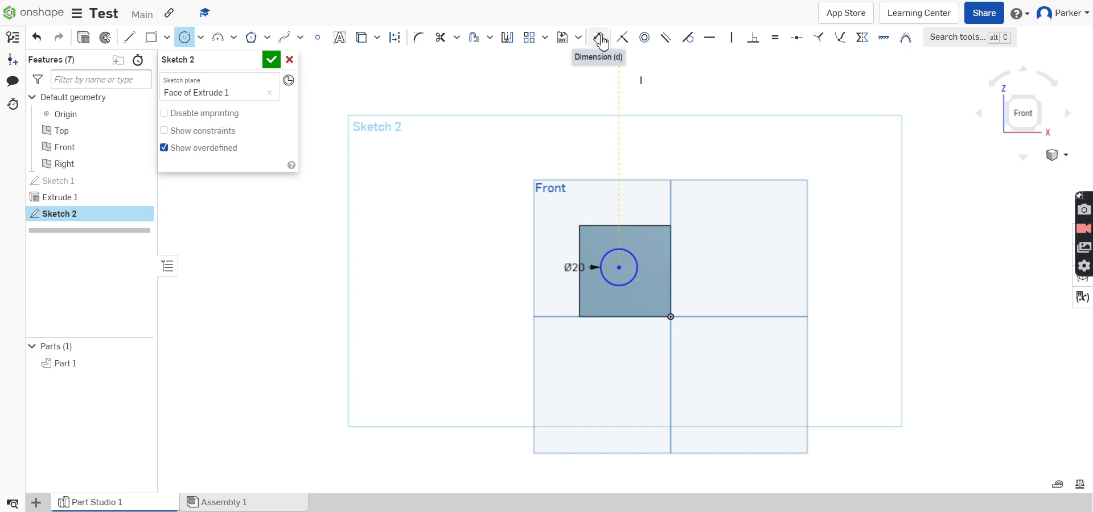
# Dimension the circle's center 25 mm from the face's top edge and 25 mm from its right edge.
pyautogui.press('d')
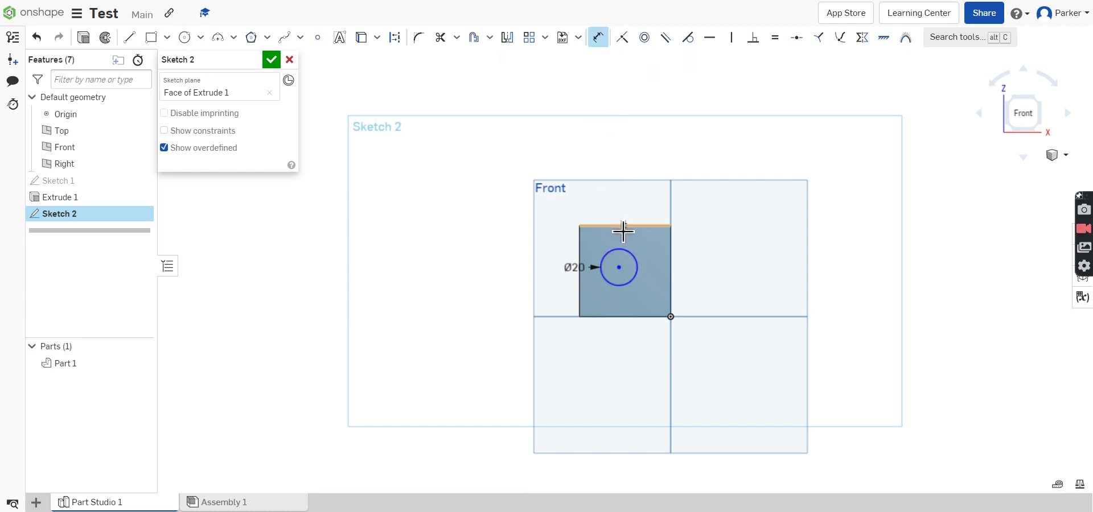
pyautogui.click(625, 271)
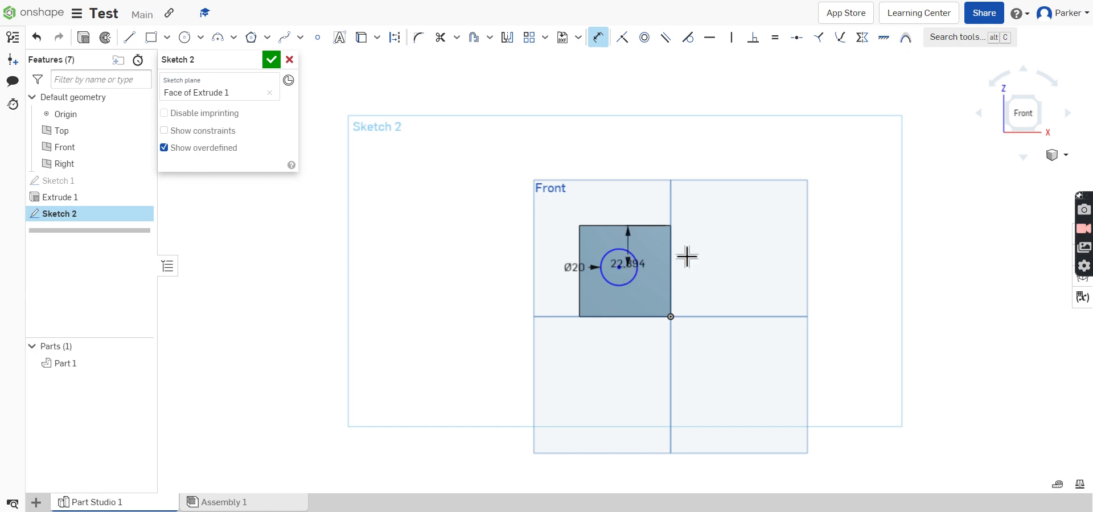
pyautogui.click(756, 234)
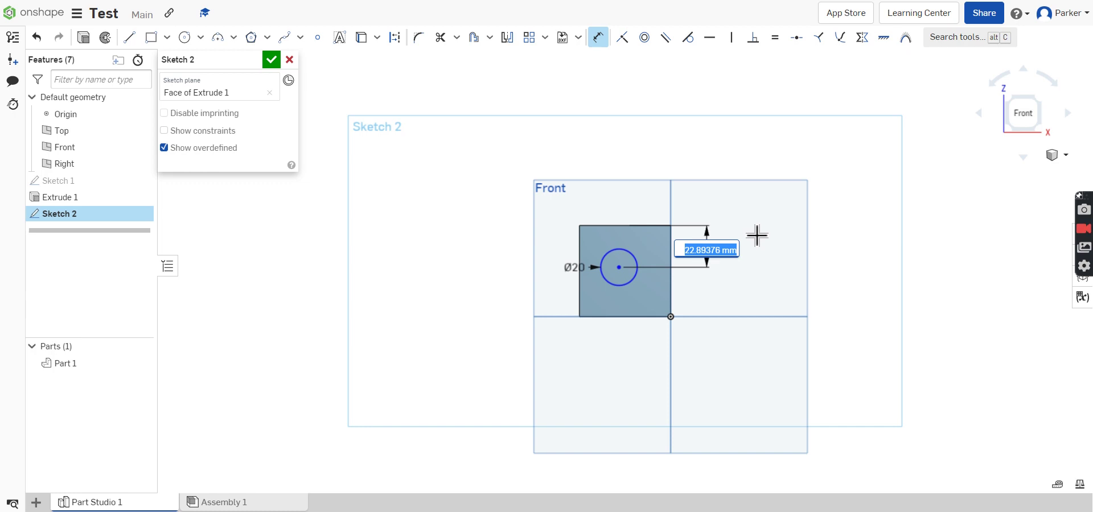
pyautogui.write('25')
pyautogui.press('Return')
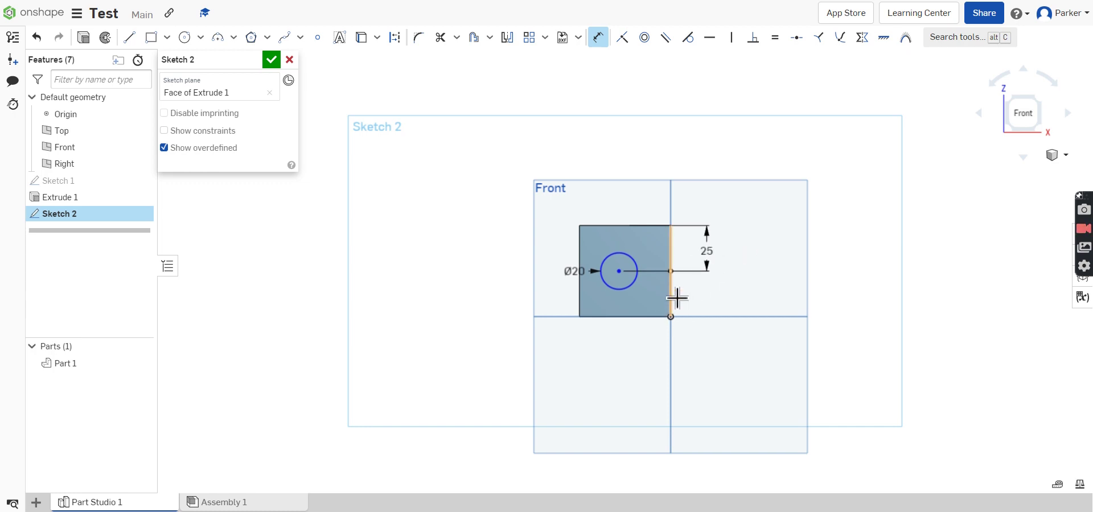
pyautogui.click(626, 277)
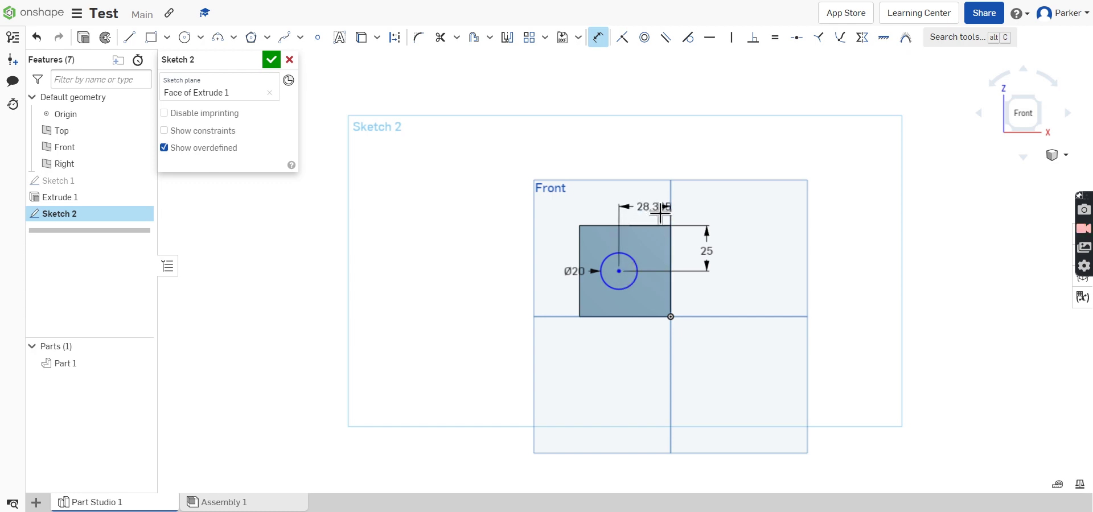
pyautogui.click(656, 209)
pyautogui.write('25')
pyautogui.press('Return')
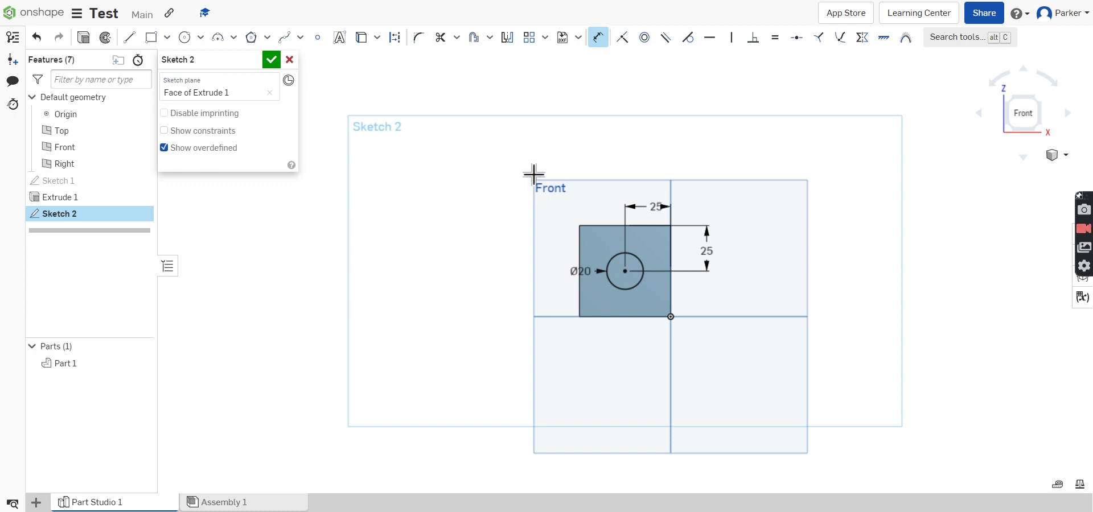
# Extrude the circle as a Remove cut into the block with a blind depth of 25 mm.
pyautogui.click(84, 39)
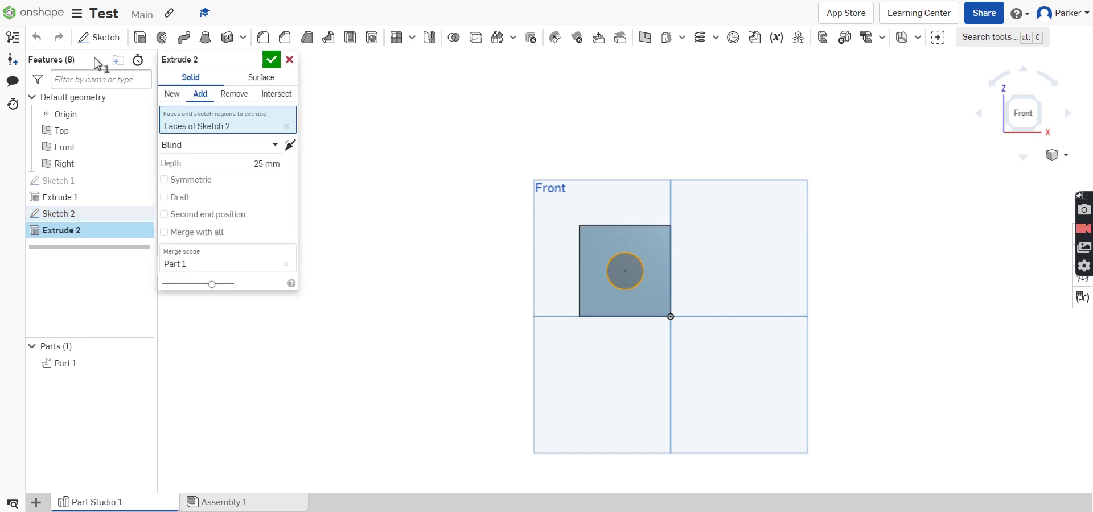
pyautogui.click(240, 95)
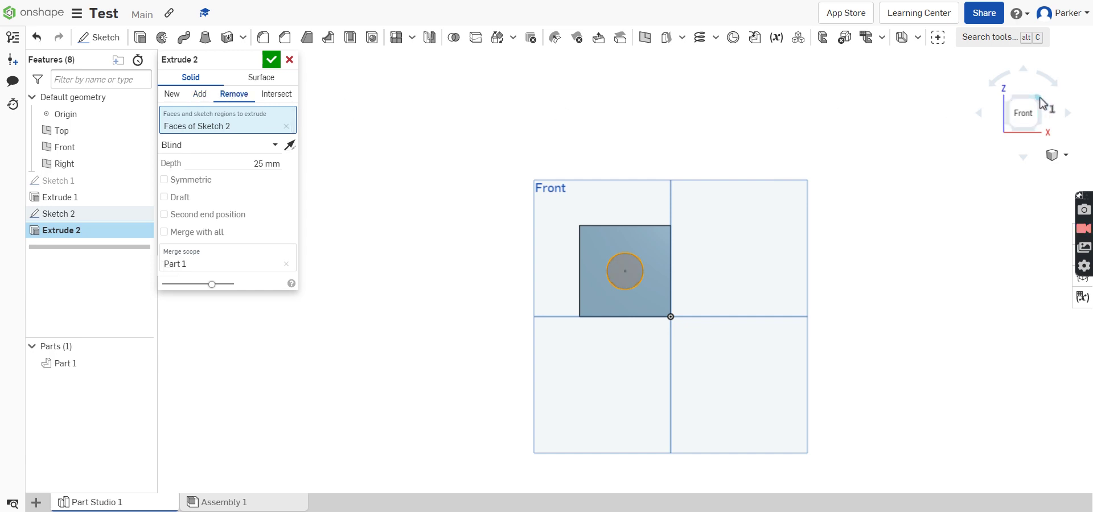
pyautogui.click(1041, 101)
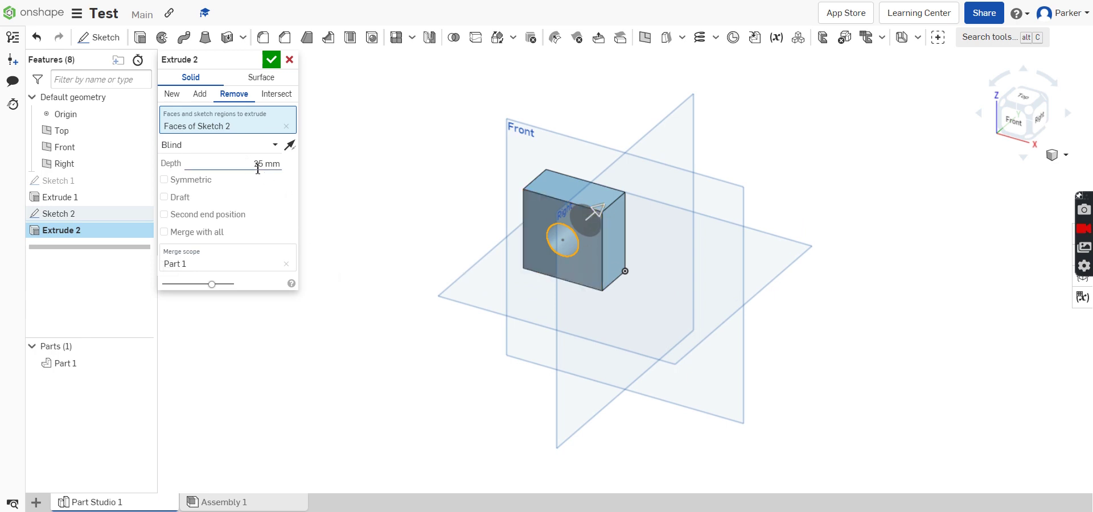
pyautogui.click(273, 63)
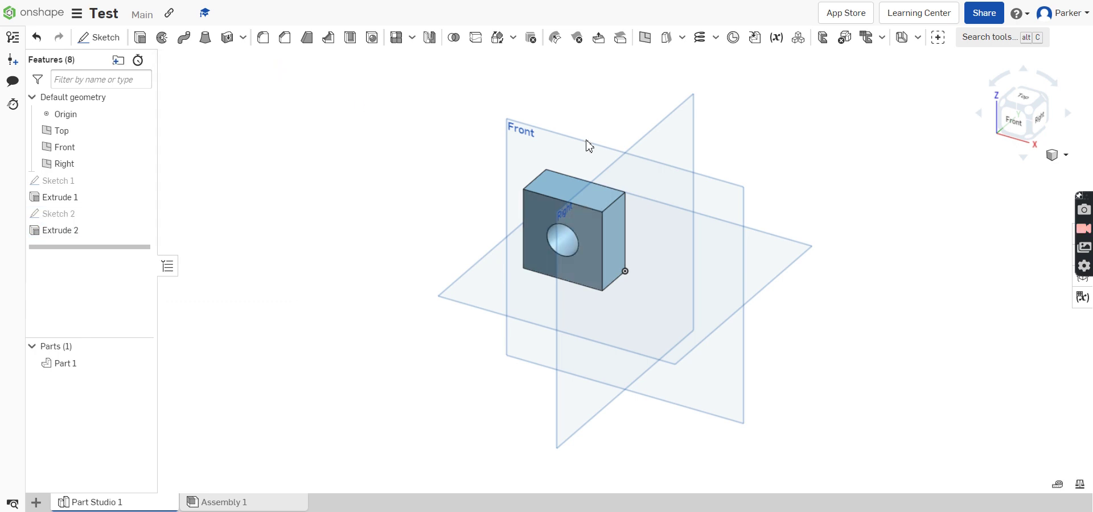
pyautogui.click(1017, 134)
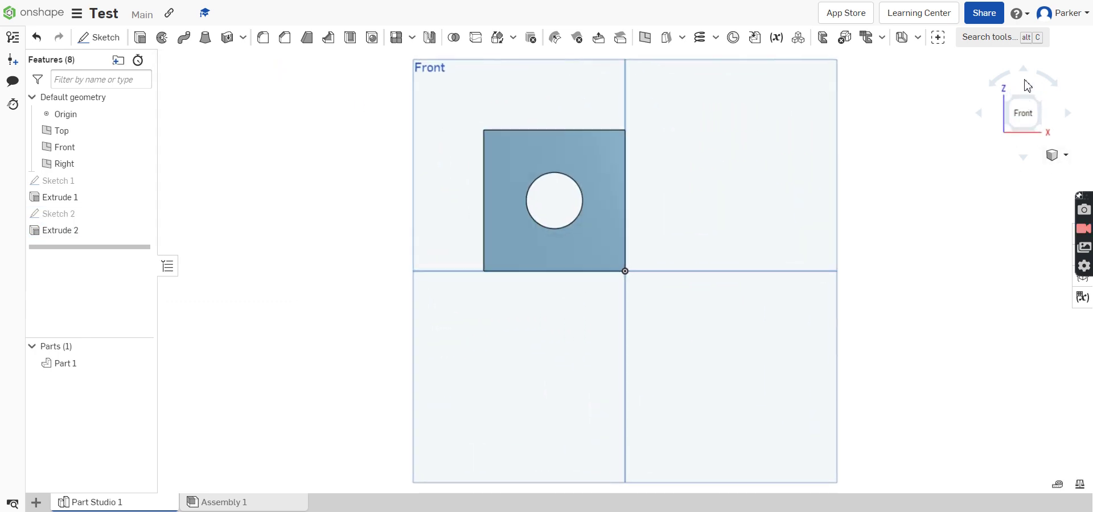
pyautogui.click(1040, 103)
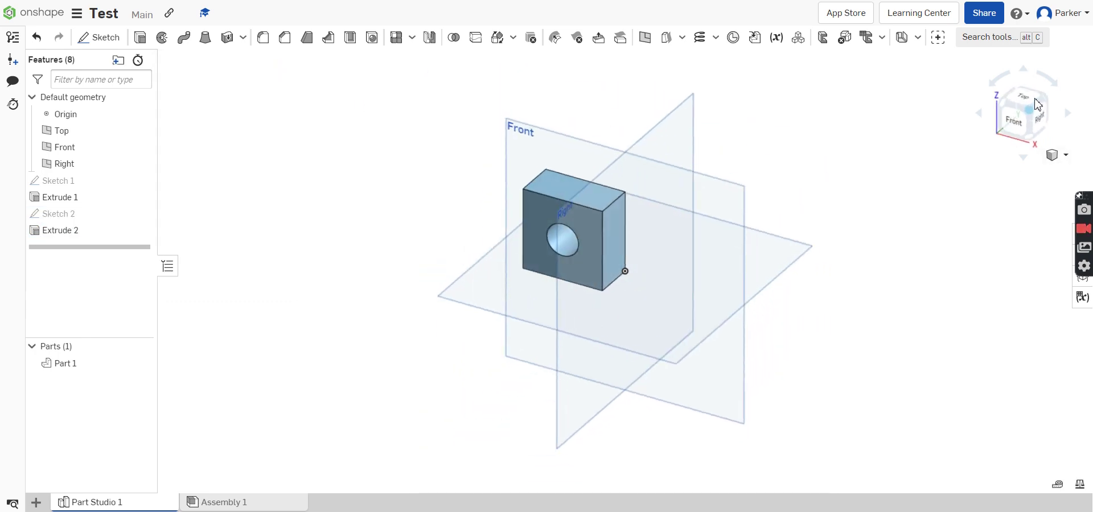
pyautogui.click(1019, 126)
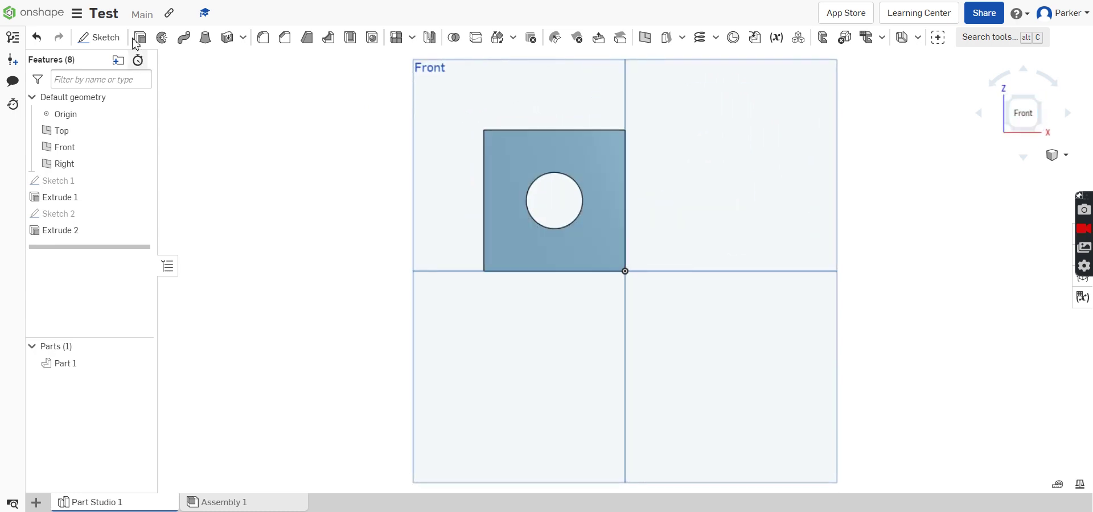
# Rename the document as "Square with a hole in it.".
pyautogui.click(119, 16)
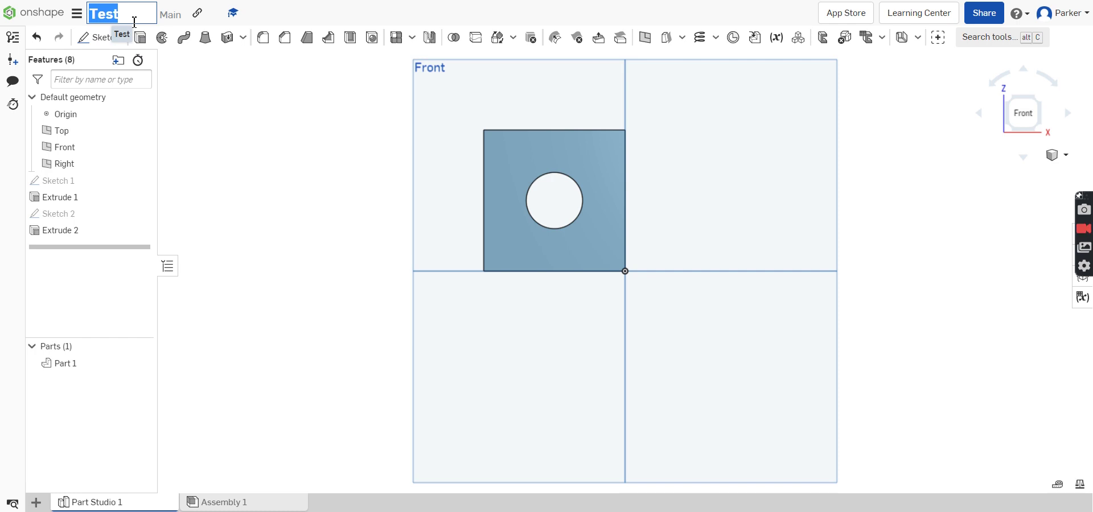
pyautogui.write('Square with a hol')
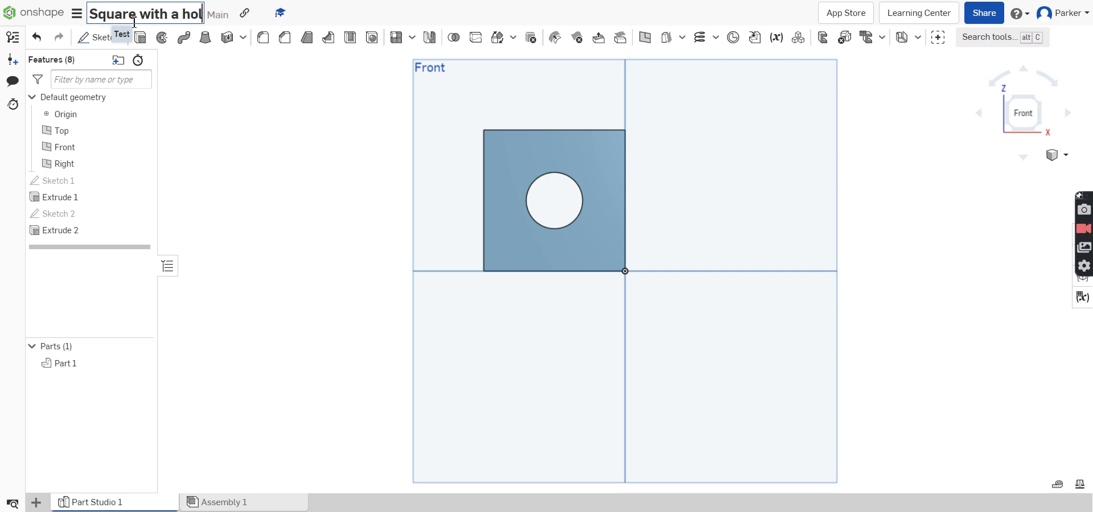
pyautogui.write('e in it.')
pyautogui.press('Return')
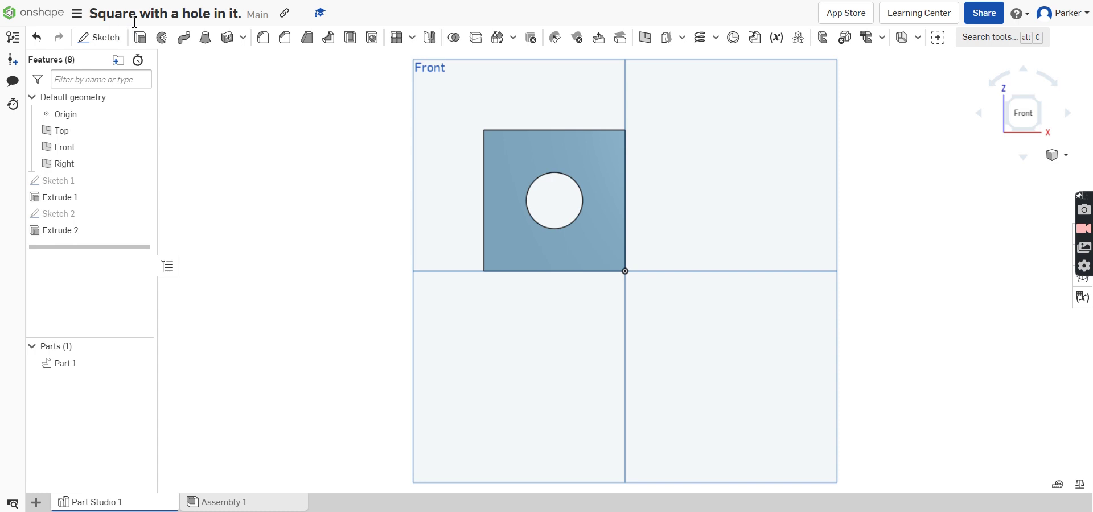